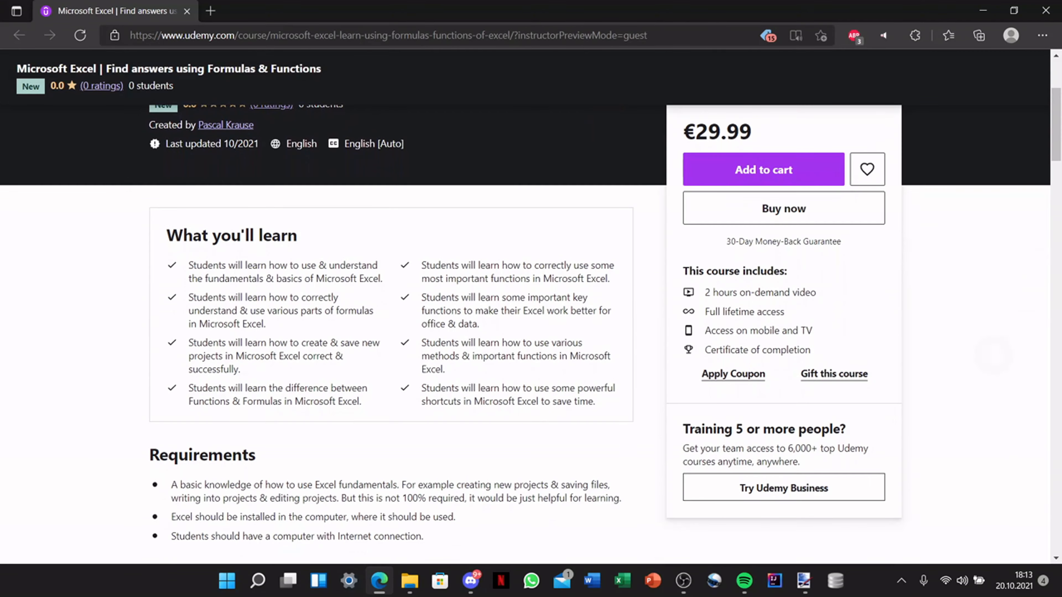
# Step: Look through the Excel formulas and functions course page, covering its requirements, description, course content and instructor sections
pyautogui.scroll(-4, 531, 318)
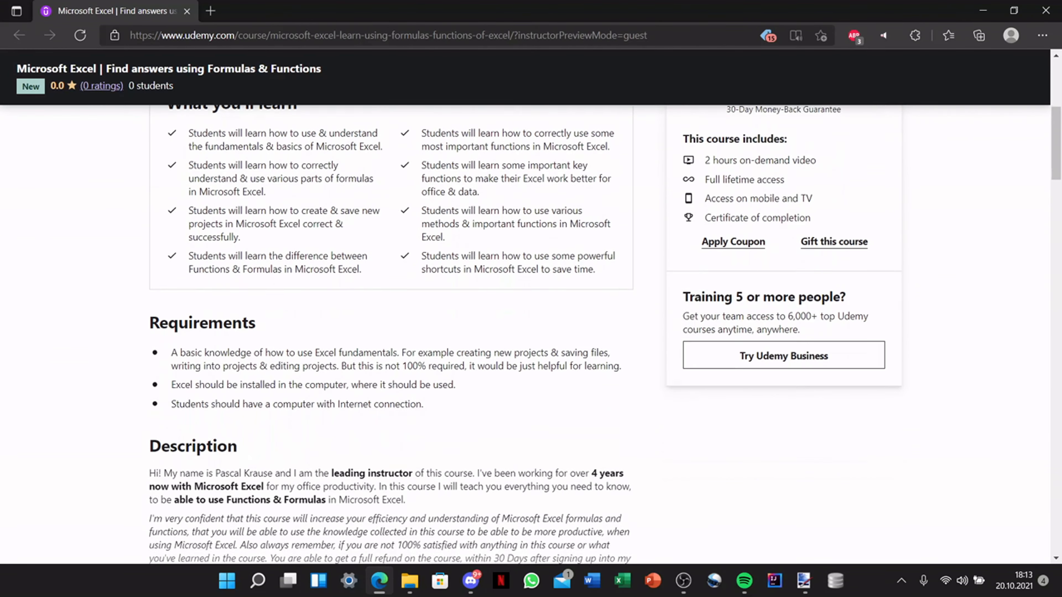
pyautogui.scroll(-3, 531, 318)
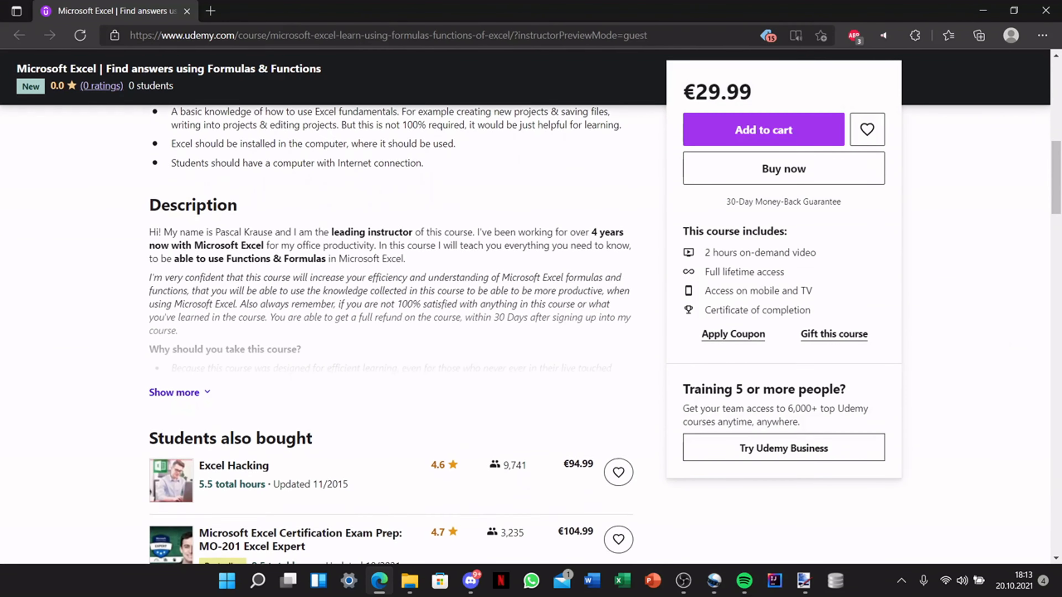
pyautogui.scroll(2, 531, 319)
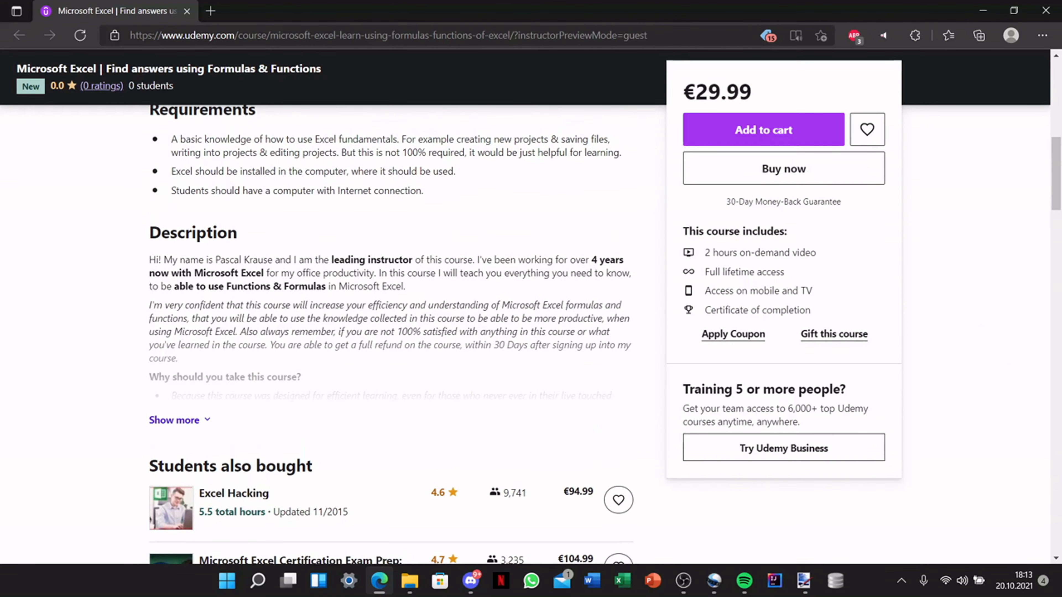
pyautogui.scroll(-13, 392, 318)
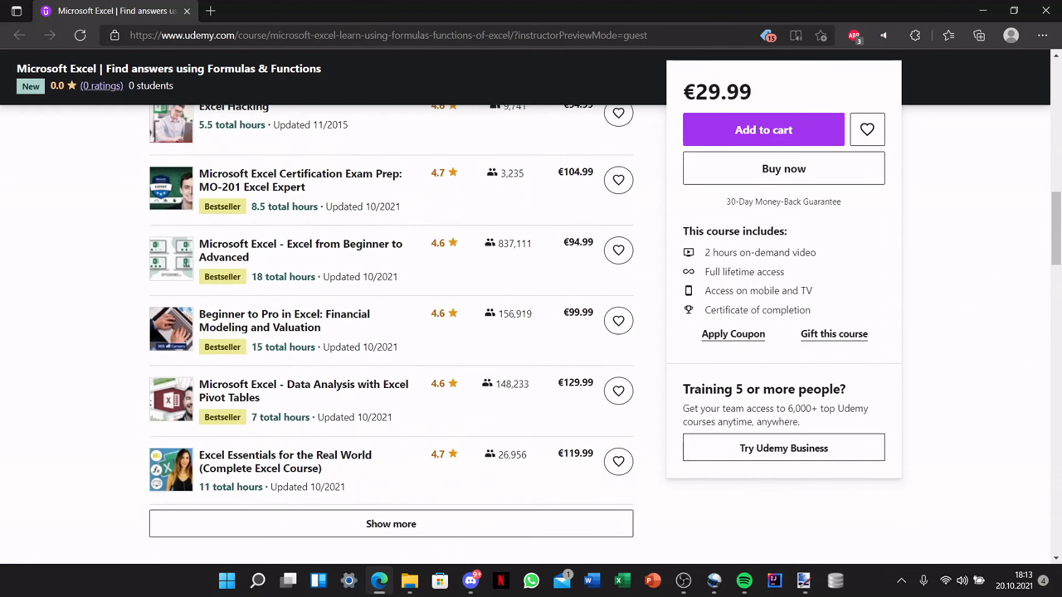
pyautogui.scroll(-5, 392, 318)
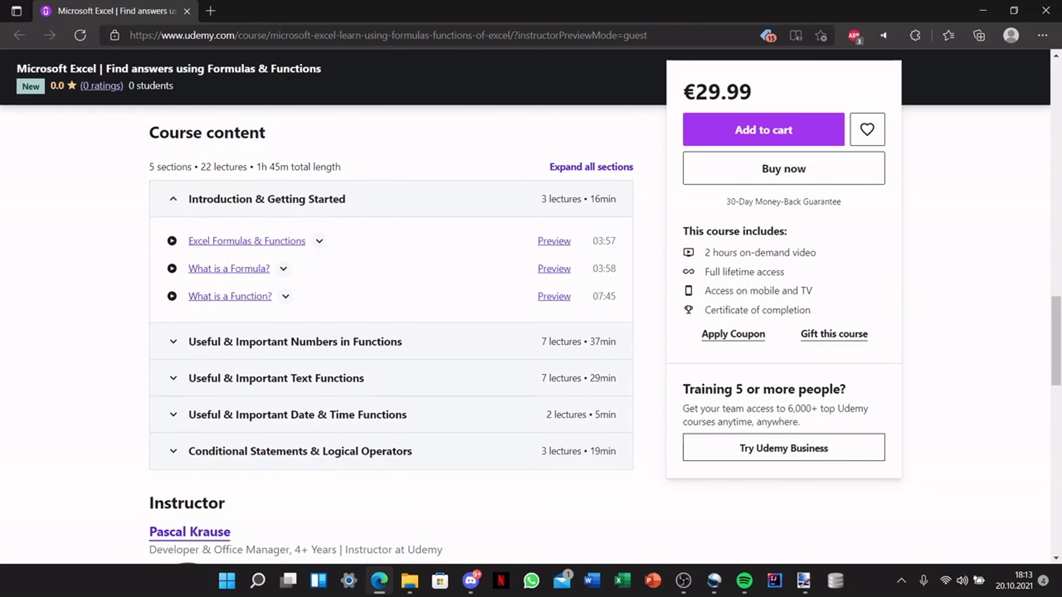
pyautogui.scroll(-1, 391, 318)
pyautogui.scroll(4, 391, 318)
pyautogui.scroll(-8, 391, 318)
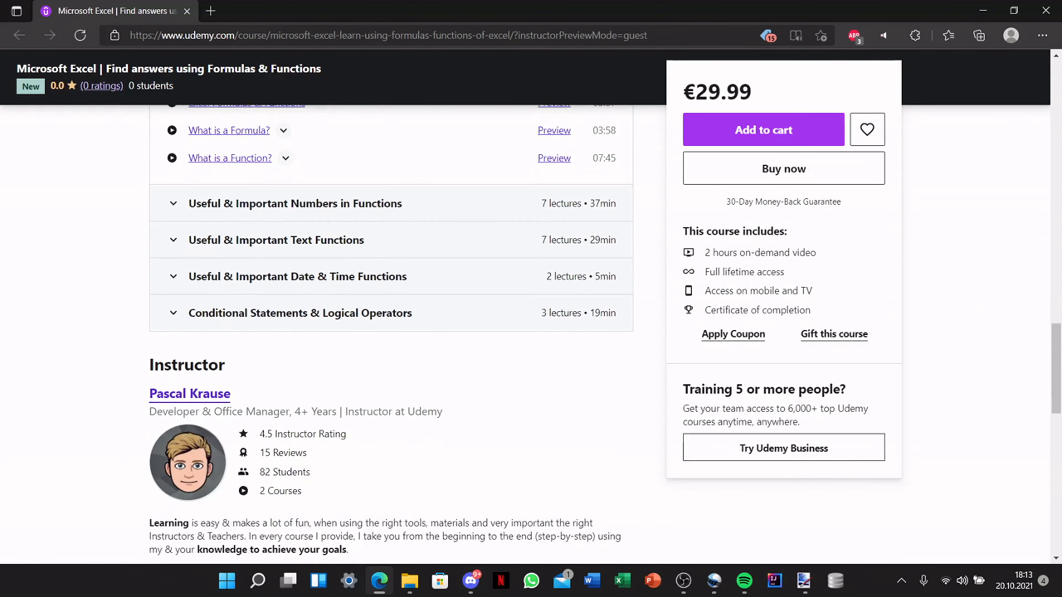
pyautogui.scroll(20, 391, 318)
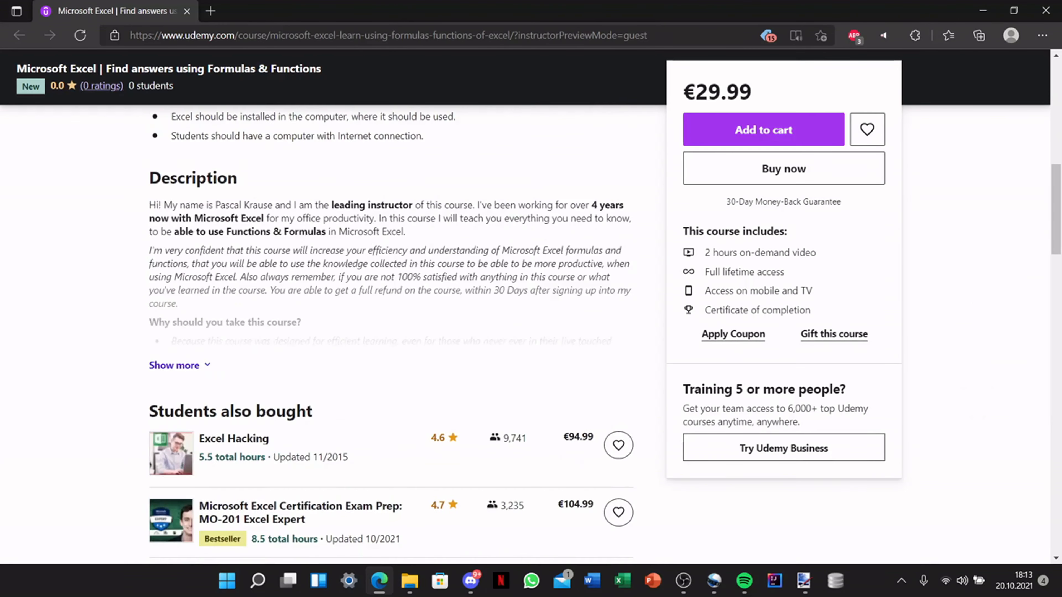
pyautogui.scroll(-2, 391, 318)
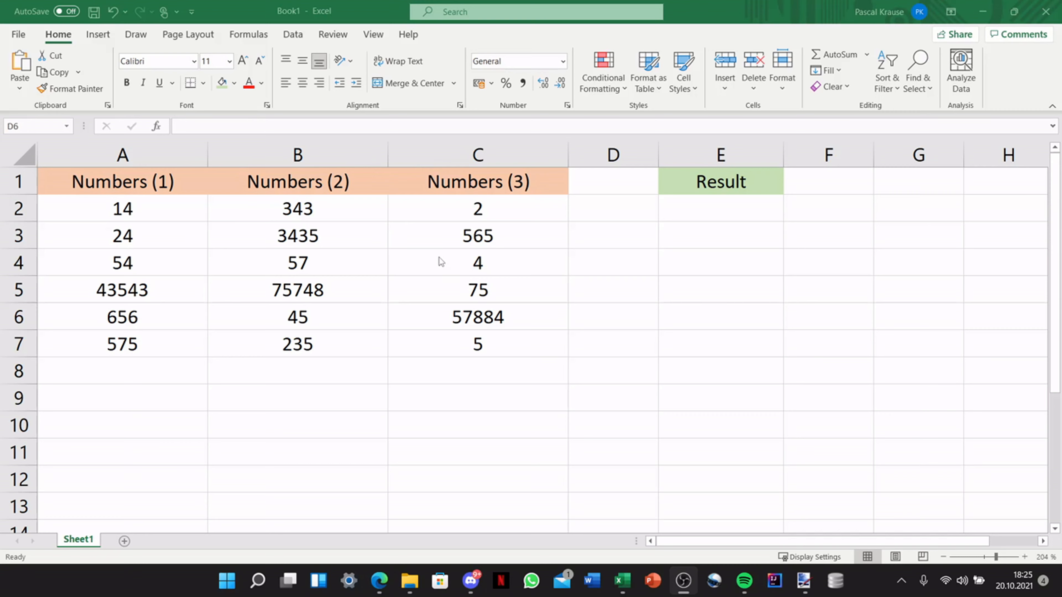
# Step: Search for the AVERAGE function and insert it into cell E2 under the Result header
pyautogui.click(734, 208)
pyautogui.click(734, 208)
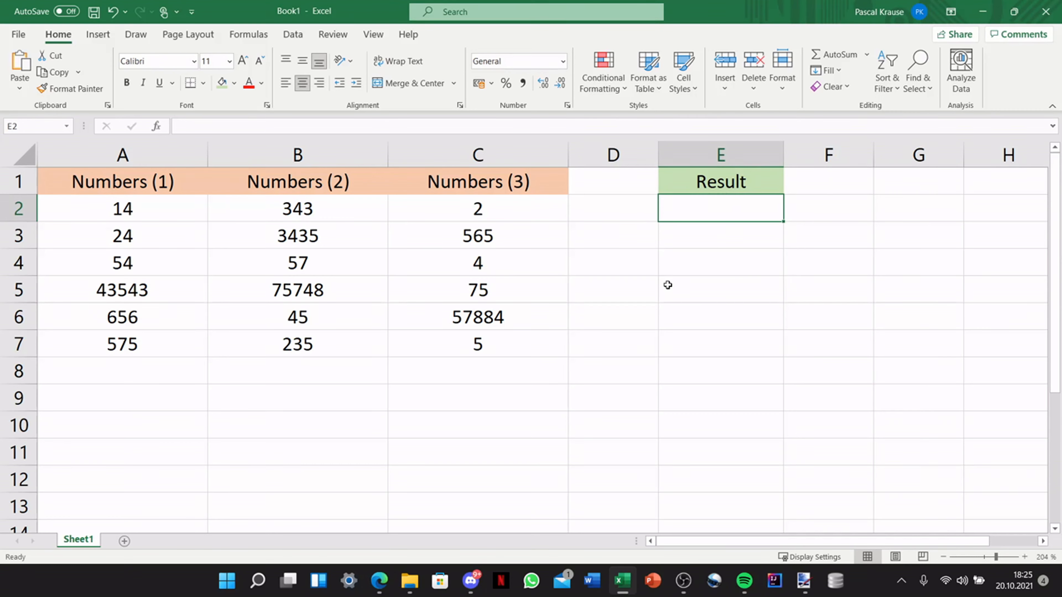
pyautogui.click(246, 35)
pyautogui.click(22, 69)
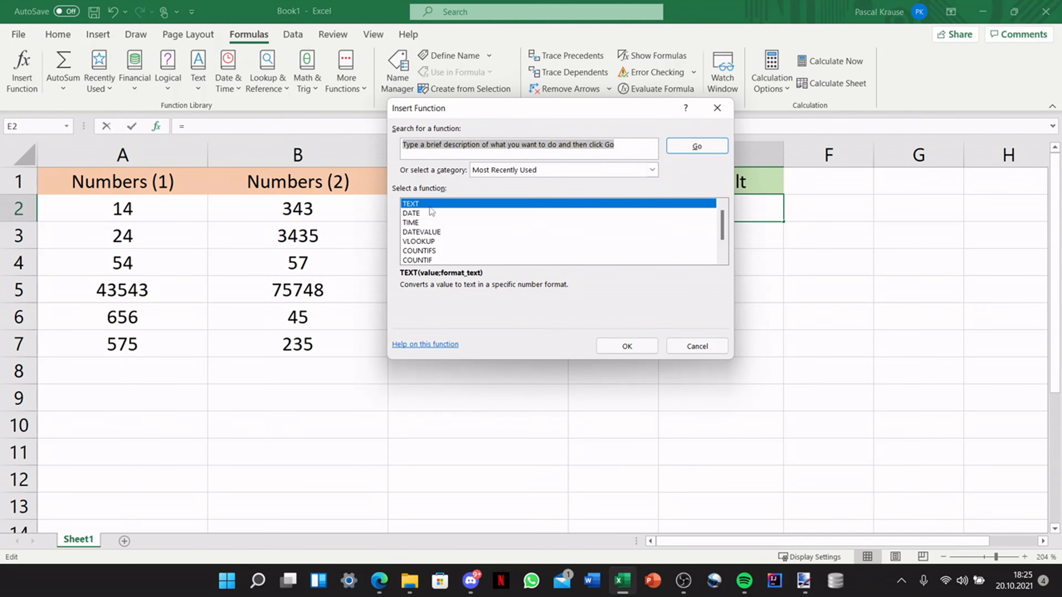
pyautogui.moveTo(633, 142); pyautogui.dragTo(377, 147)
pyautogui.press('BackSpace')
pyautogui.write('A')
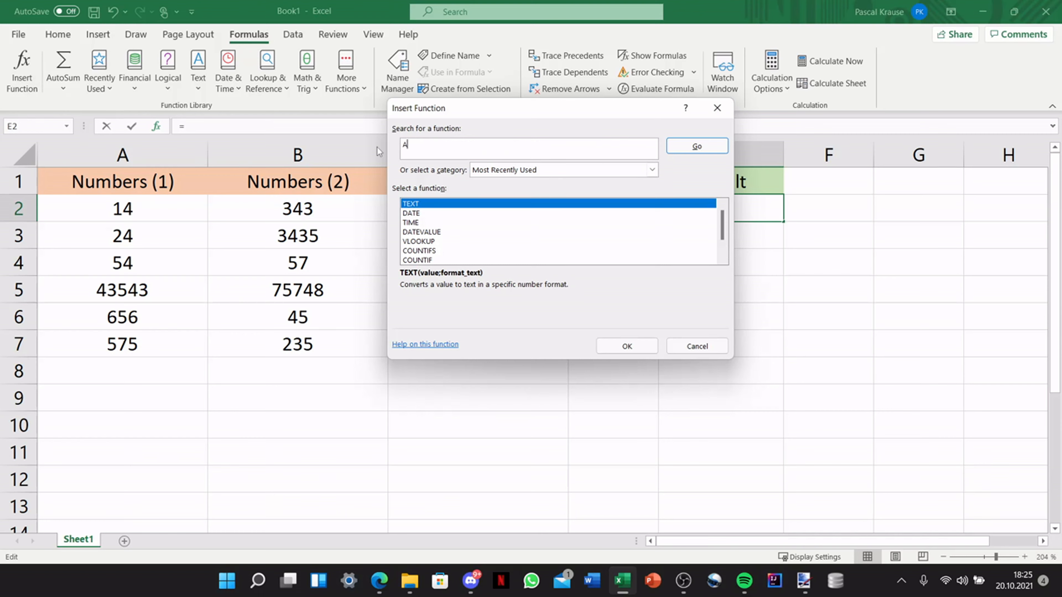
pyautogui.write('VERAGE')
pyautogui.press('Return')
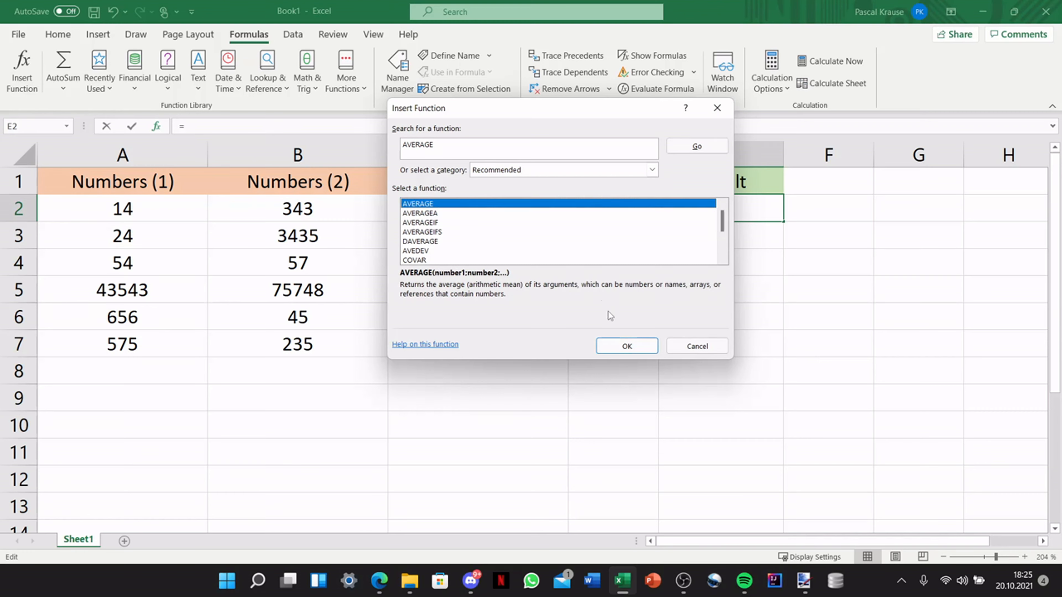
pyautogui.click(625, 346)
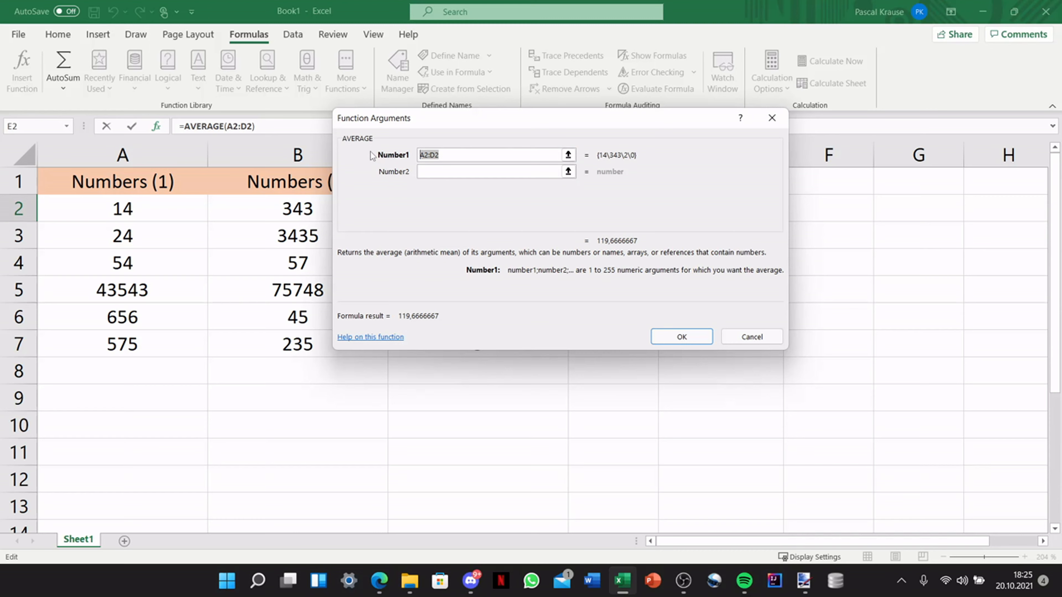
# Step: Replace the suggested AVERAGE range with cells A2, B2 and C2 as three separate arguments and confirm the formula
pyautogui.press('BackSpace')
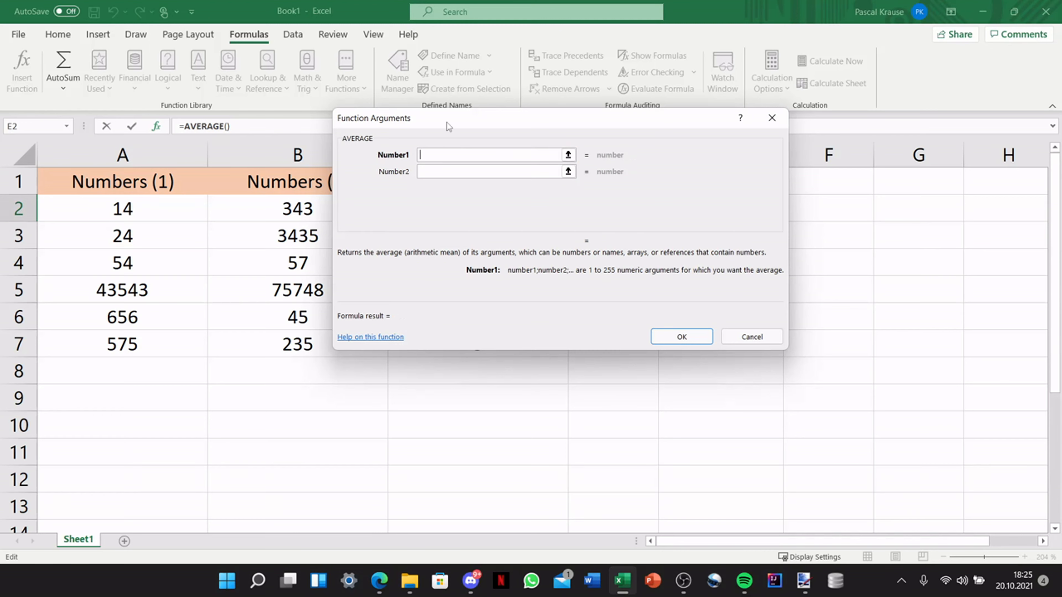
pyautogui.moveTo(447, 122); pyautogui.dragTo(553, 127)
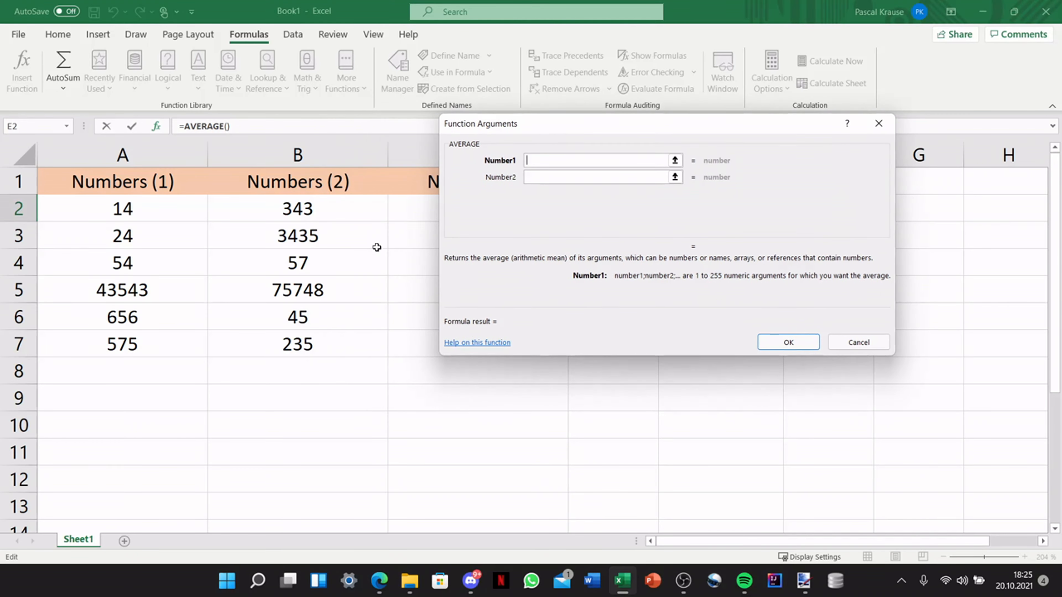
pyautogui.moveTo(487, 125); pyautogui.dragTo(627, 75)
pyautogui.click(102, 212)
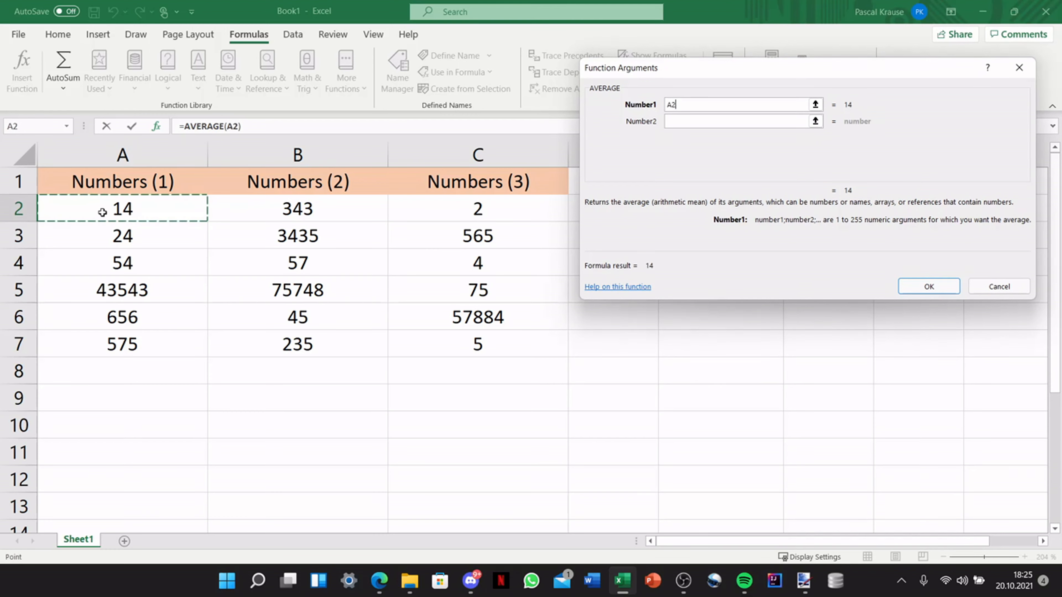
pyautogui.click(720, 122)
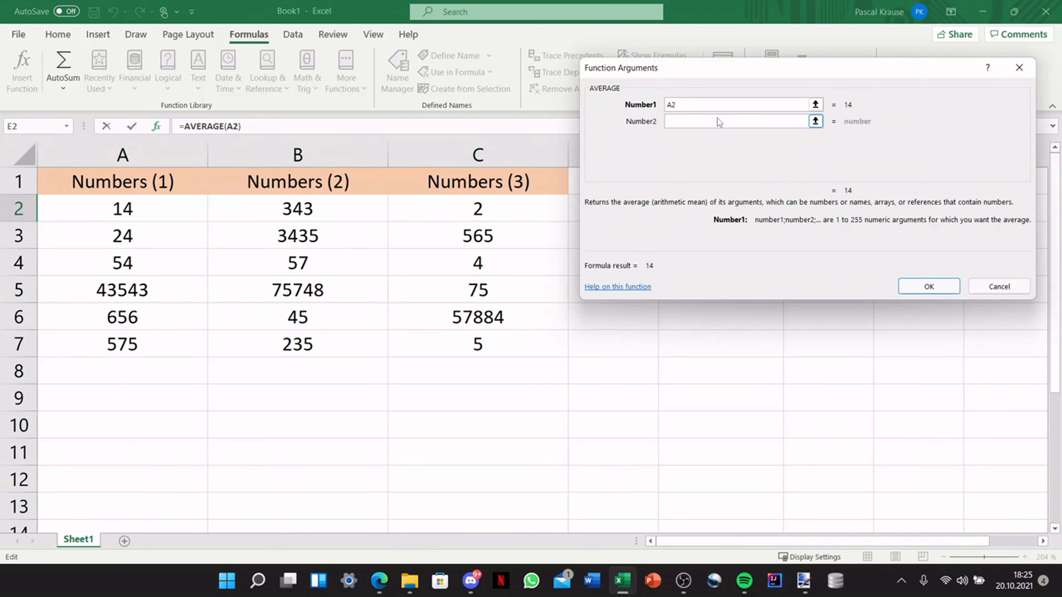
pyautogui.click(265, 207)
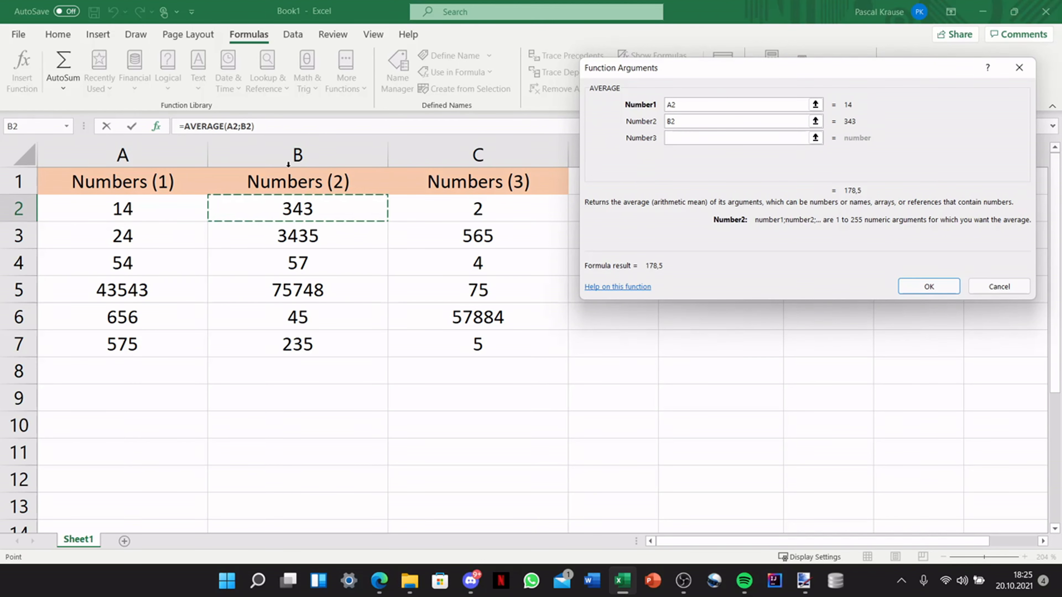
pyautogui.click(691, 142)
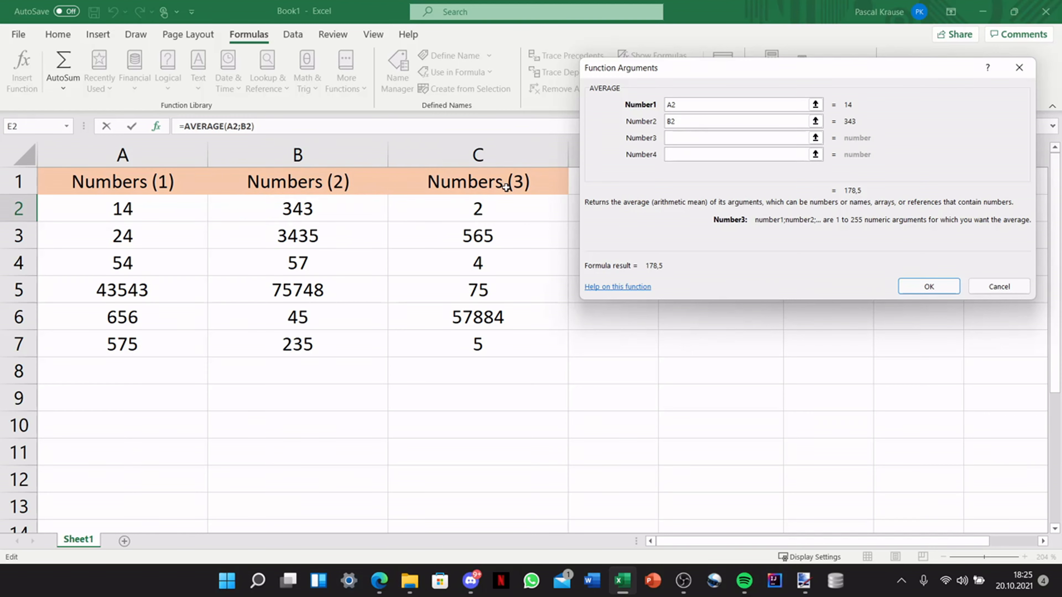
pyautogui.click(469, 211)
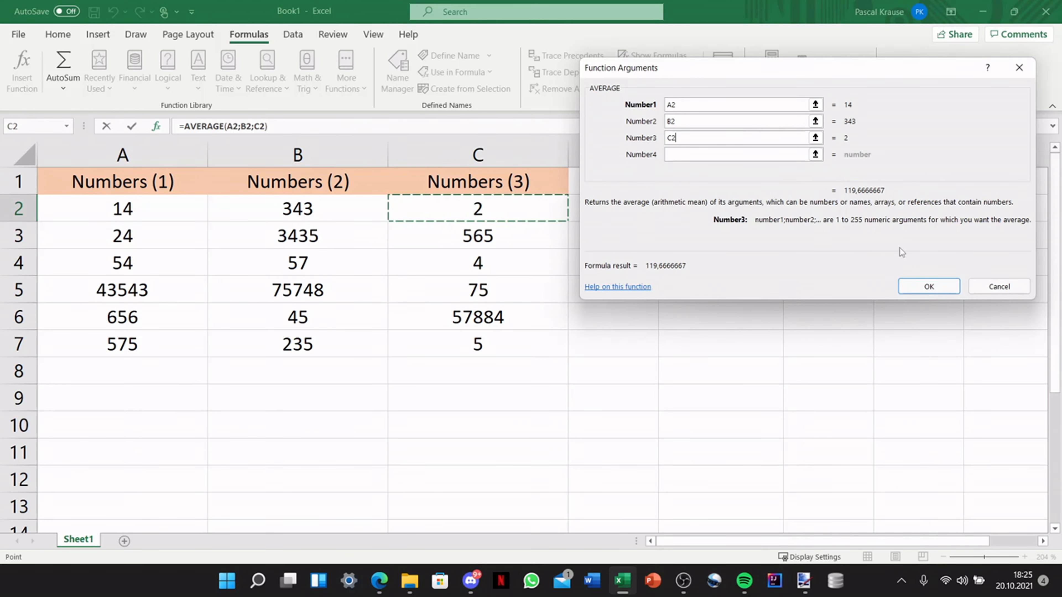
pyautogui.click(929, 287)
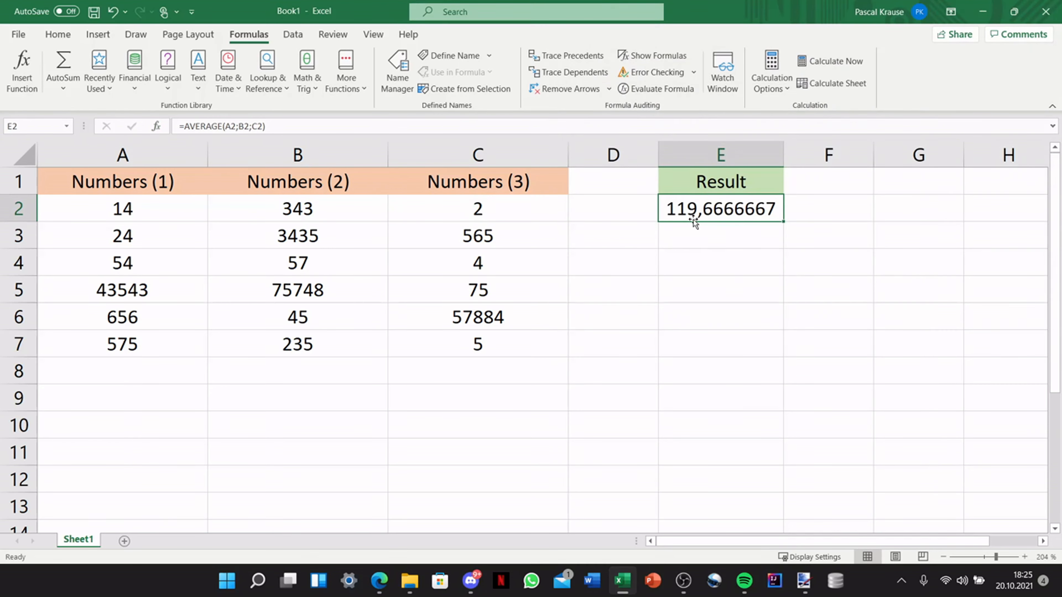
pyautogui.click(676, 267)
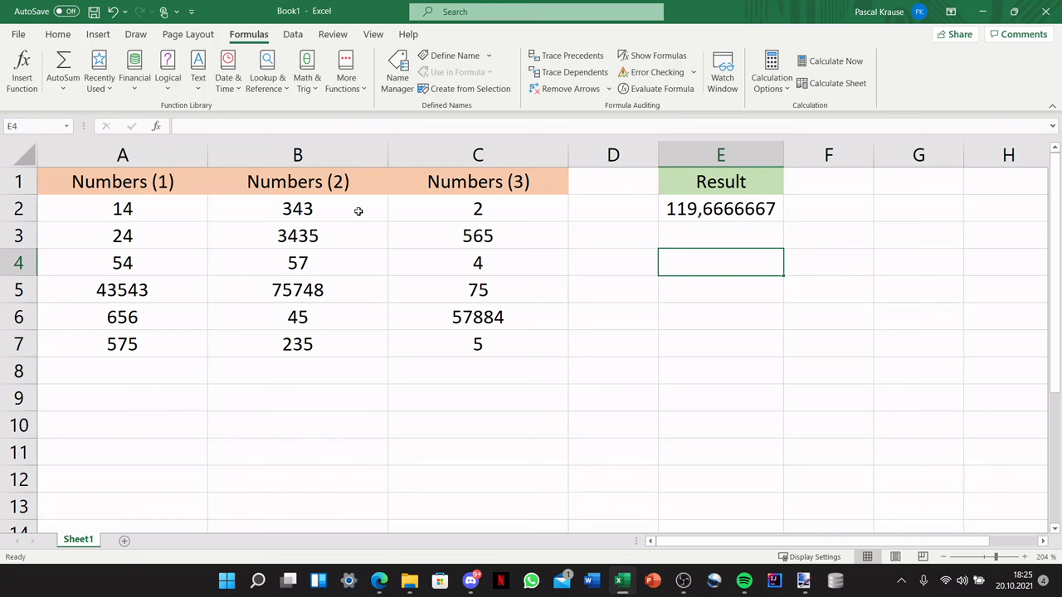
pyautogui.click(720, 234)
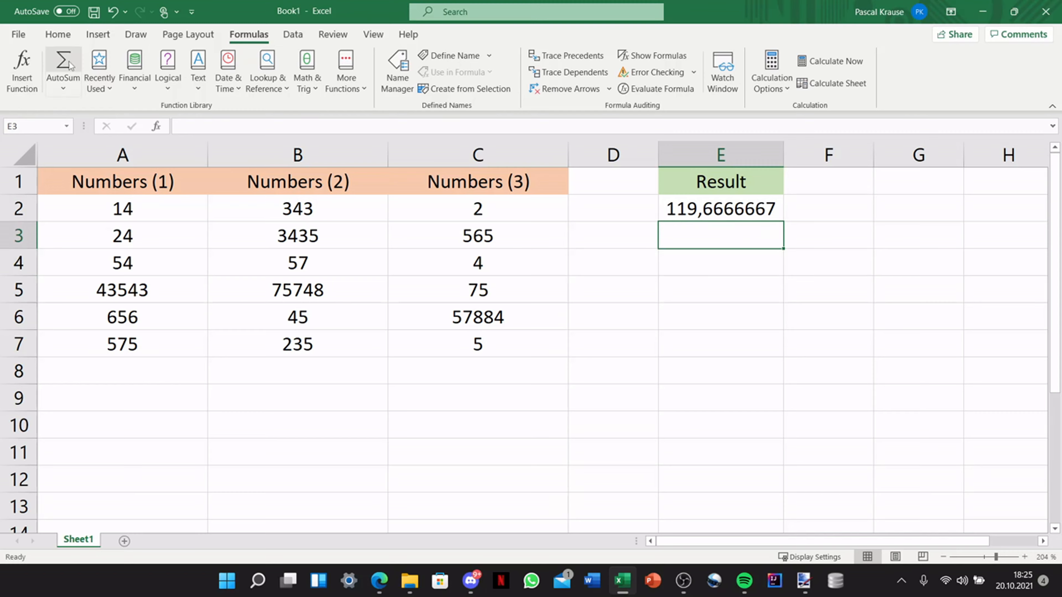
pyautogui.click(22, 69)
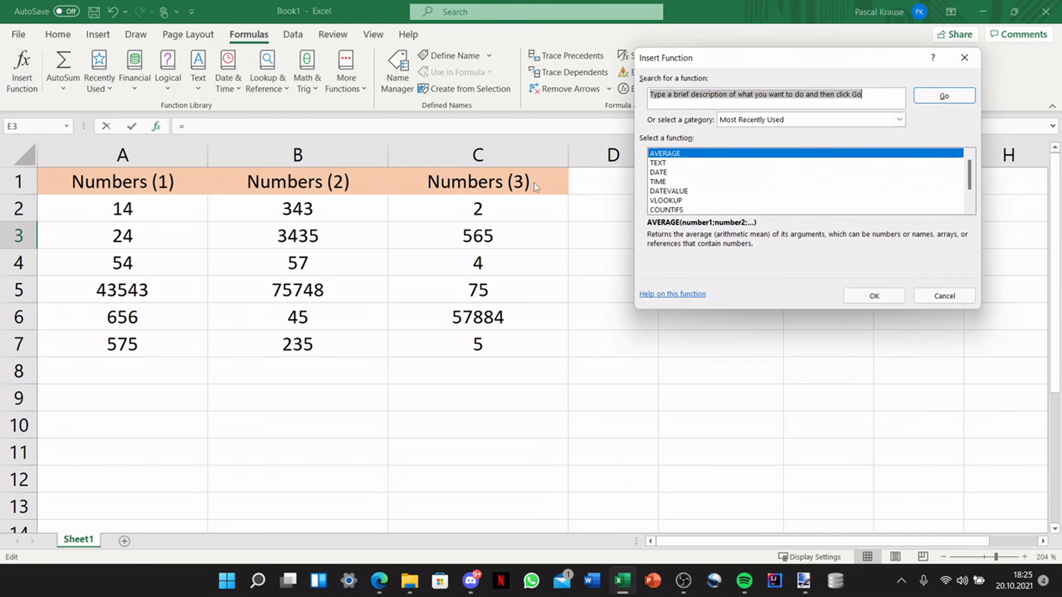
pyautogui.click(874, 294)
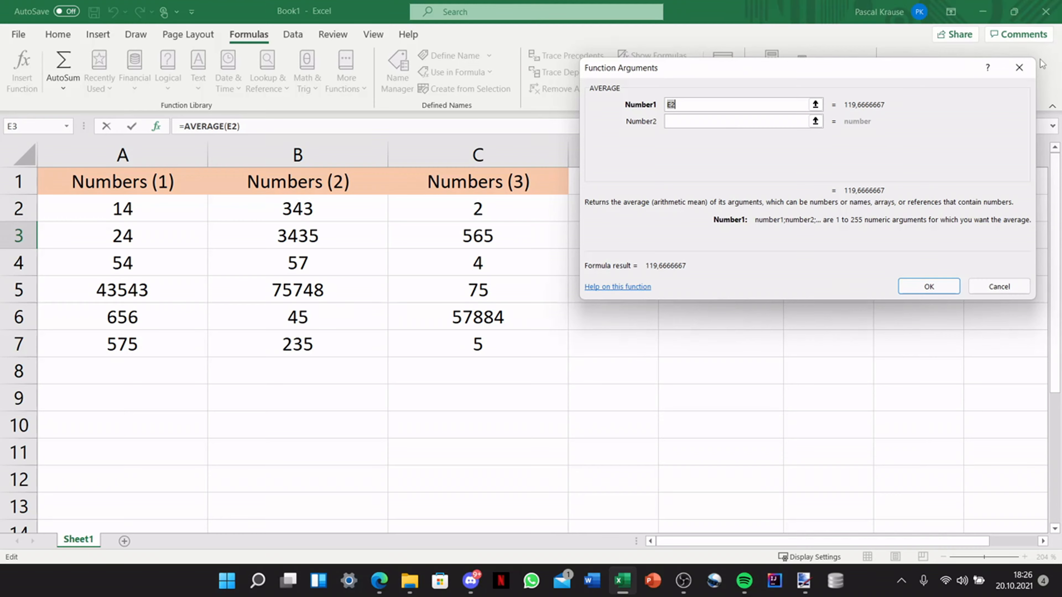
pyautogui.click(1020, 68)
# Step: Fill the AVERAGE formula from cell E2 down through E7 so every row of numbers is averaged
pyautogui.click(791, 209)
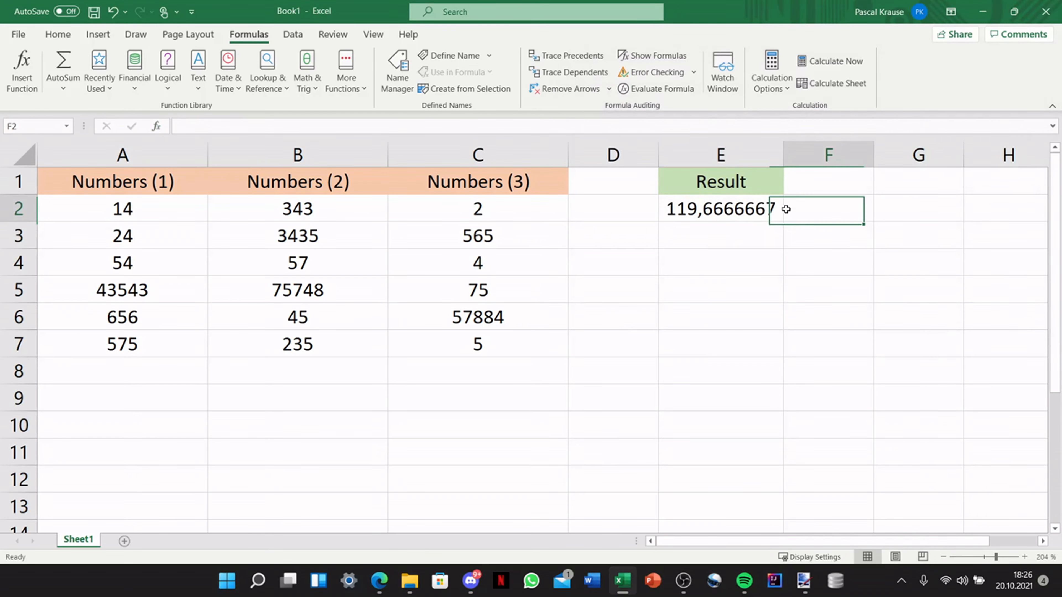
pyautogui.click(772, 209)
pyautogui.keyDown('ctrl'); pyautogui.scroll(13, 773, 218); pyautogui.keyUp('ctrl')
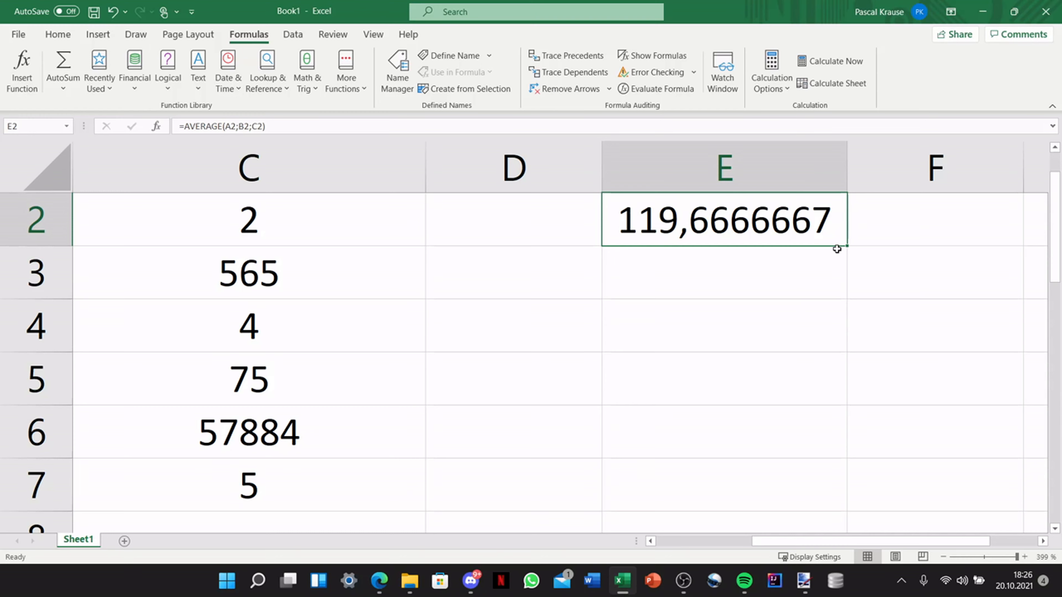
pyautogui.moveTo(848, 247)
pyautogui.mouseDown()
pyautogui.moveTo(809, 541)
pyautogui.moveTo(799, 379)
pyautogui.moveTo(771, 305)
pyautogui.mouseUp()
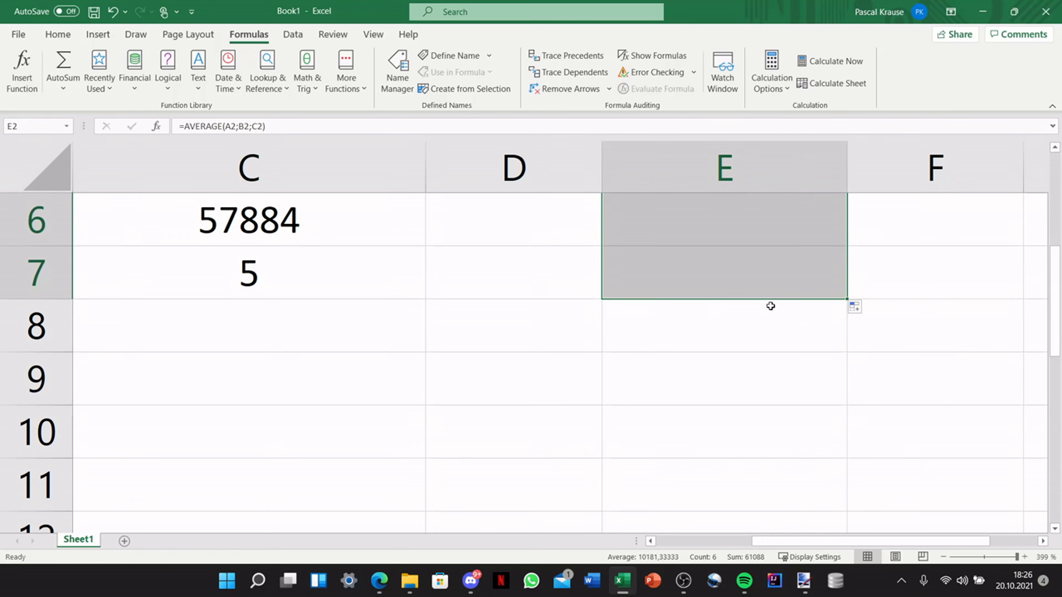
pyautogui.moveTo(1055, 295); pyautogui.dragTo(1055, 199)
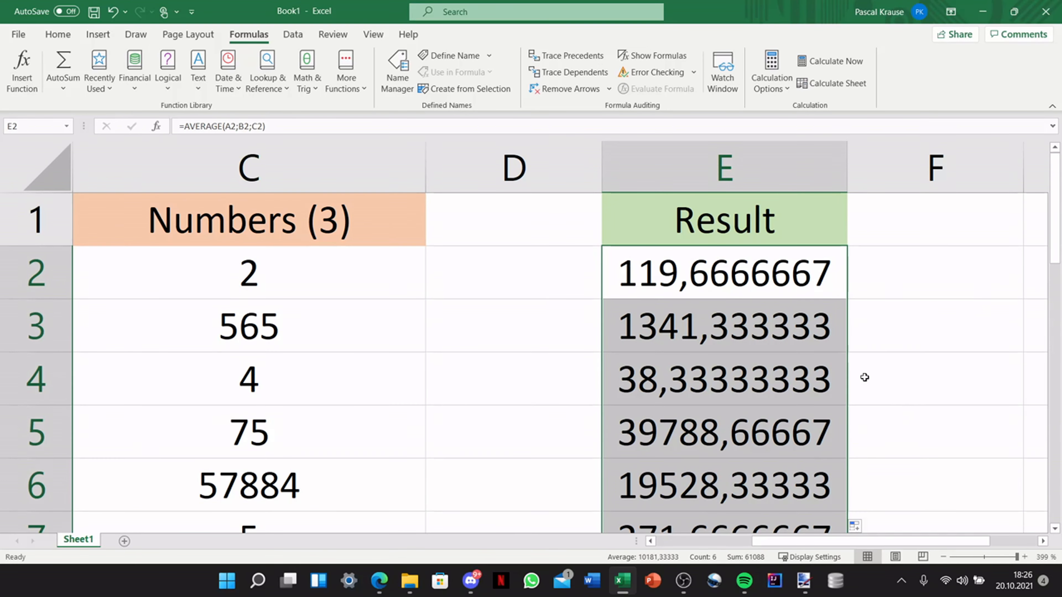
pyautogui.scroll(-5, 810, 354)
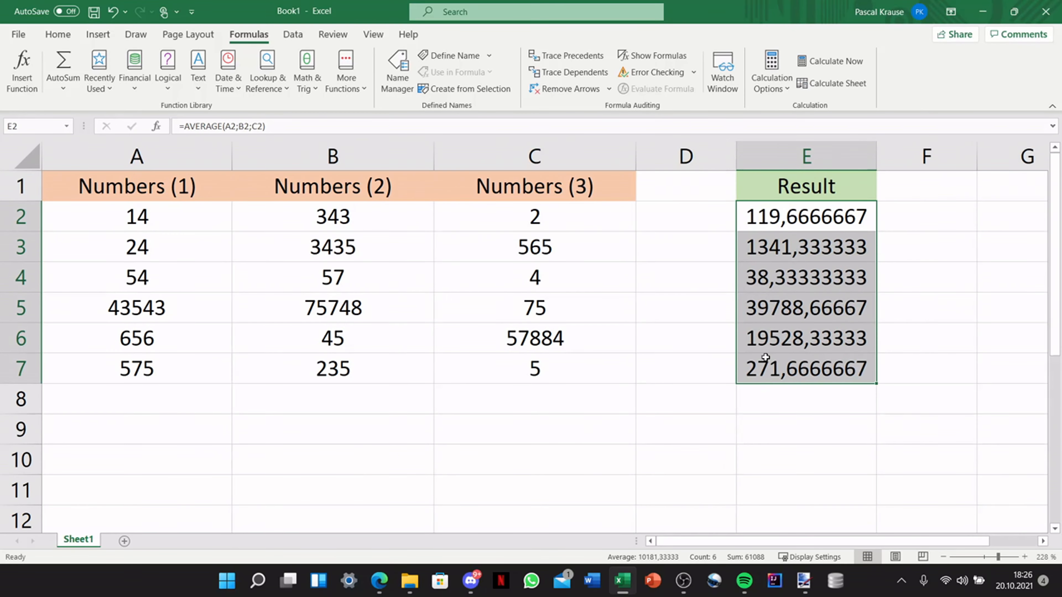
pyautogui.click(707, 408)
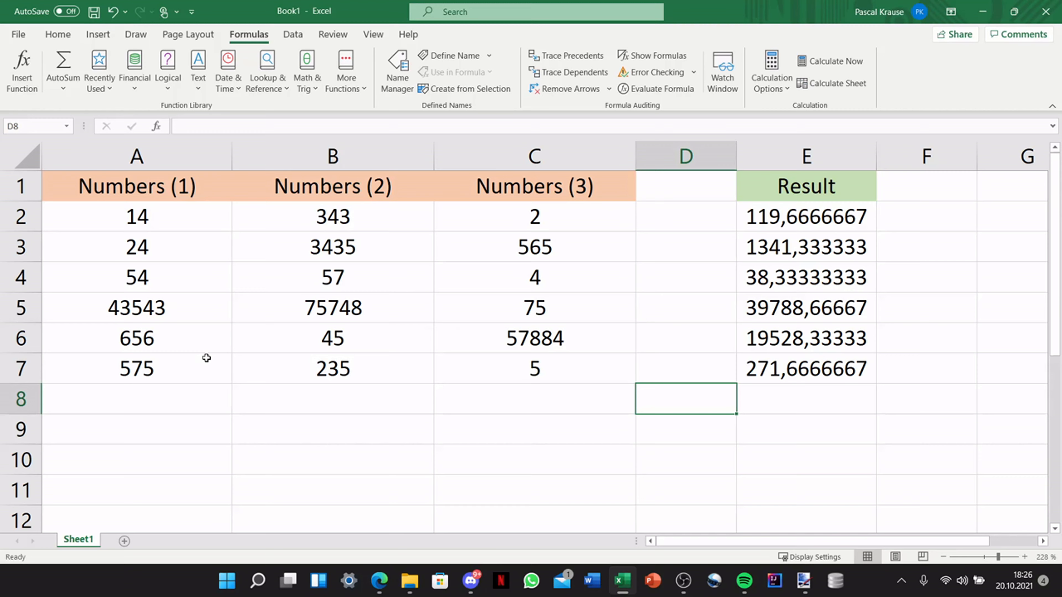
pyautogui.click(826, 388)
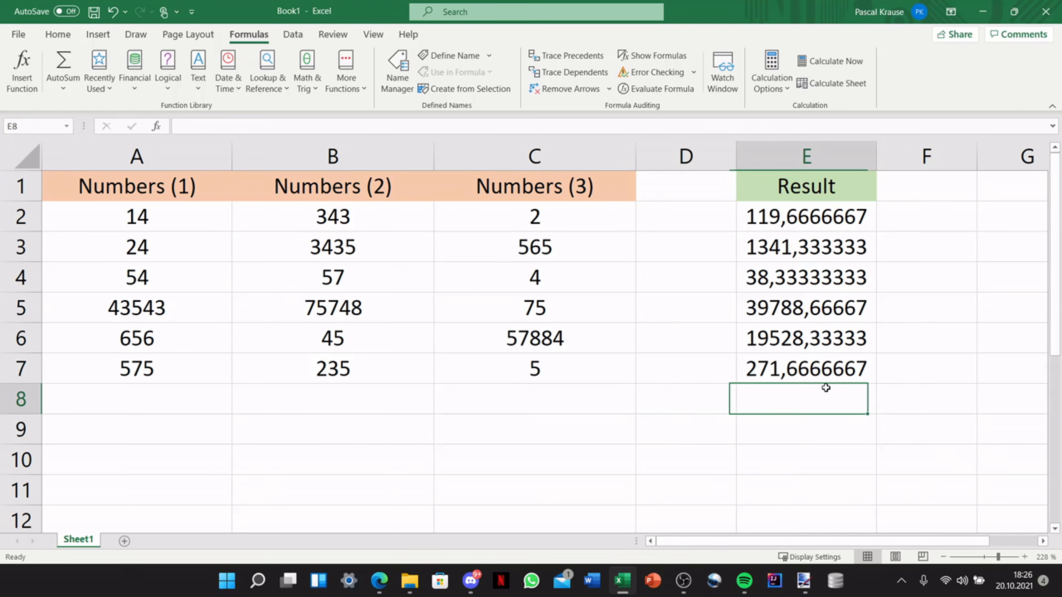
pyautogui.click(817, 371)
pyautogui.click(805, 337)
pyautogui.click(794, 279)
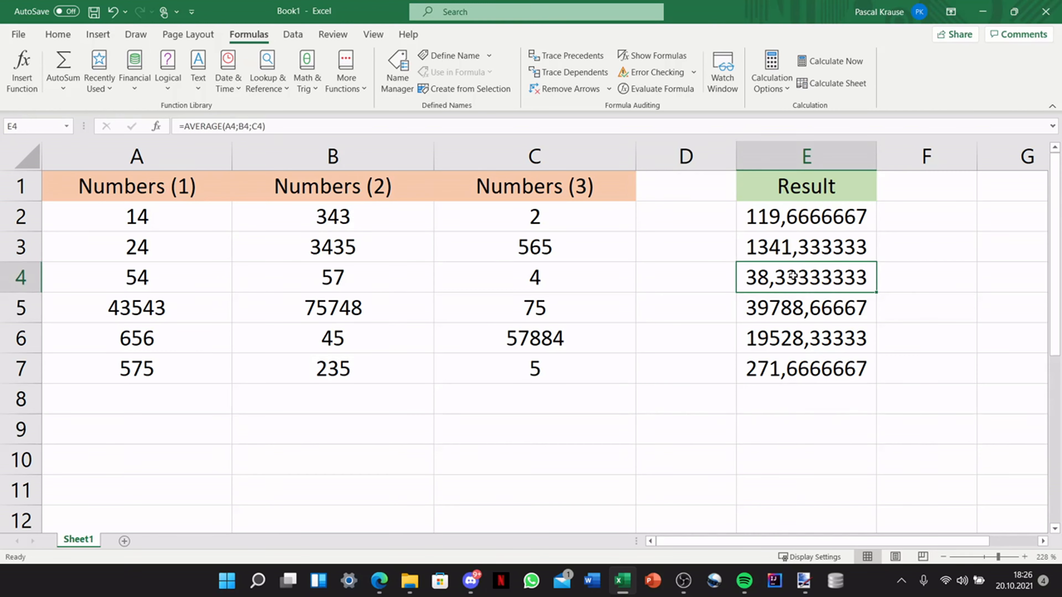
pyautogui.click(781, 429)
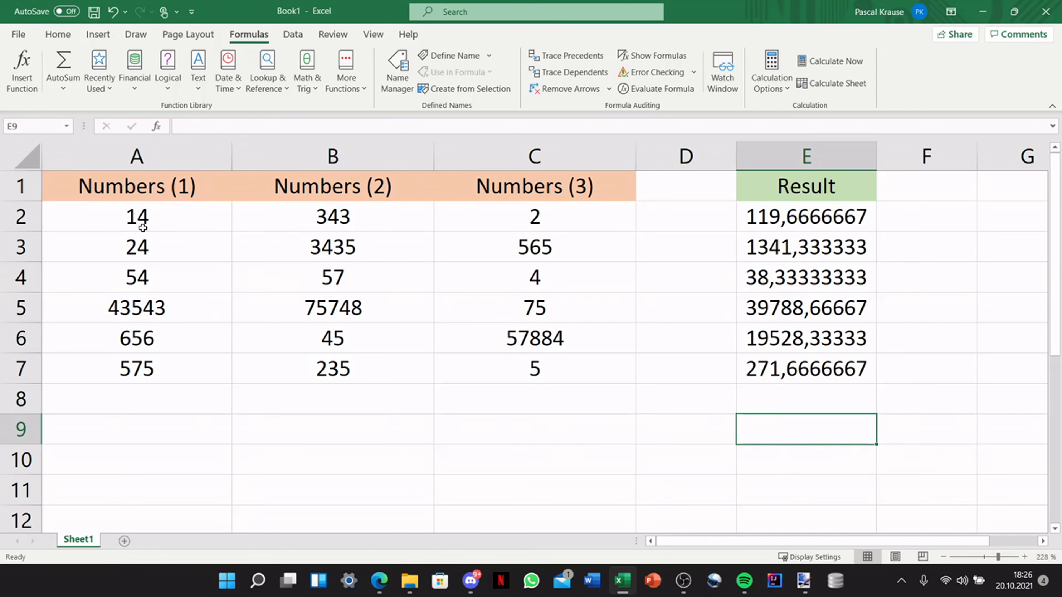
# Step: Change the Numbers (1) value in cell A3 to 30 and confirm the entry
pyautogui.click(152, 247)
pyautogui.doubleClick(152, 248)
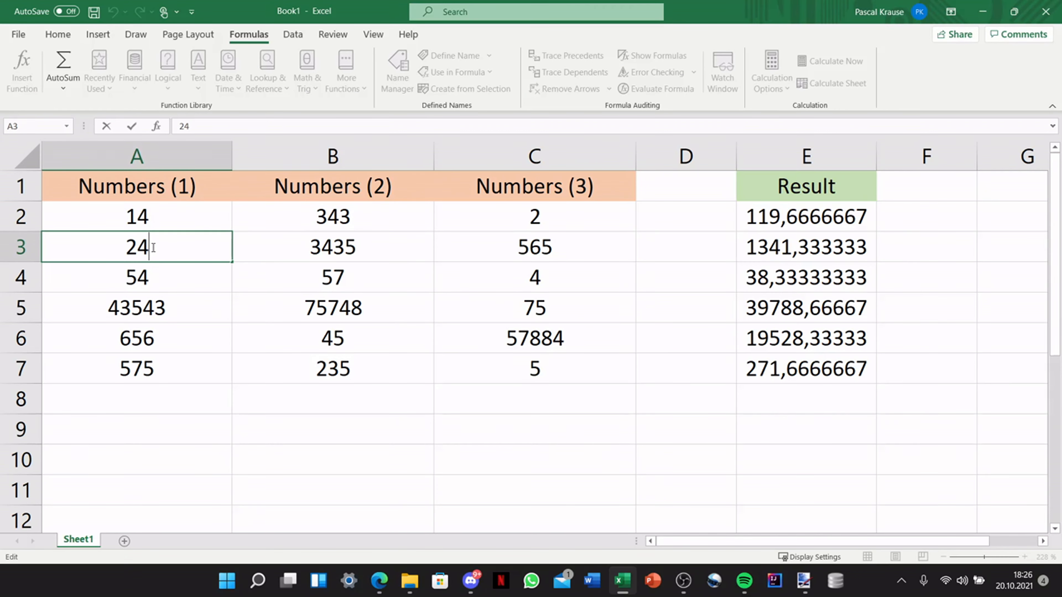
pyautogui.press('BackSpace')
pyautogui.press('BackSpace')
pyautogui.write('30')
pyautogui.click(734, 470)
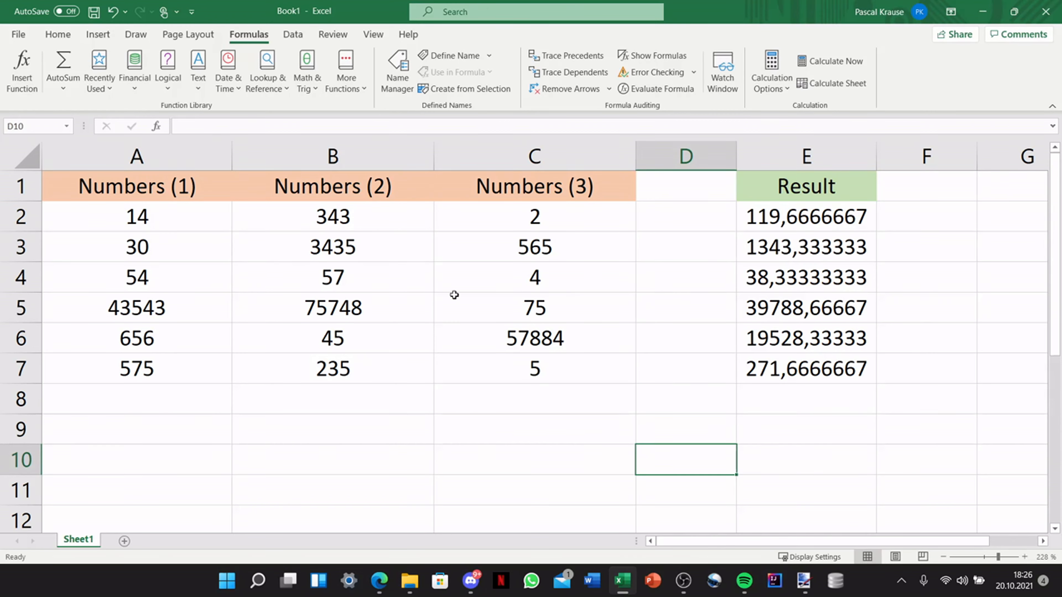
# Step: Set the first data row's Numbers (1) and Numbers (2) values, cells A2 and B2, to 10 each
pyautogui.doubleClick(181, 216)
pyautogui.press('BackSpace')
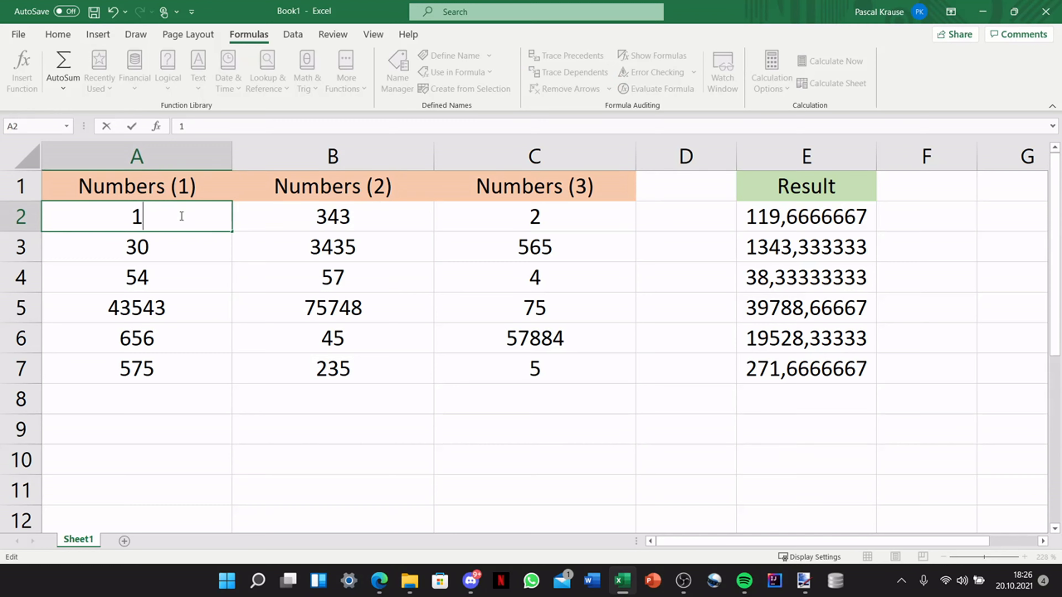
pyautogui.write('0')
pyautogui.doubleClick(320, 223)
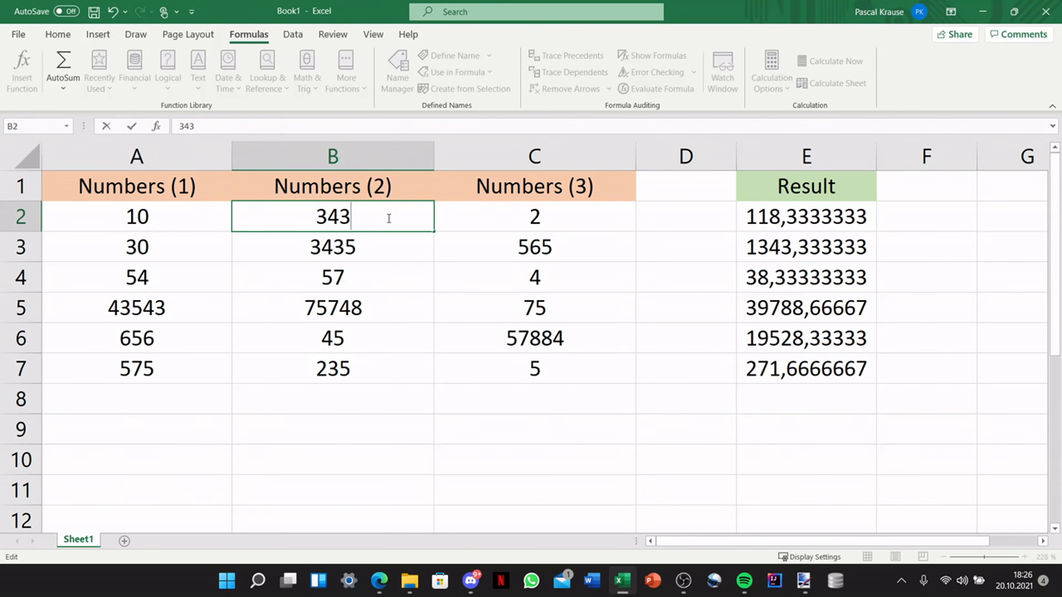
pyautogui.press('BackSpace')
pyautogui.press('BackSpace')
pyautogui.press('BackSpace')
pyautogui.write('10')
# Step: Set the Numbers (3) value in cell C2 to 10 and confirm the entry
pyautogui.click(524, 224)
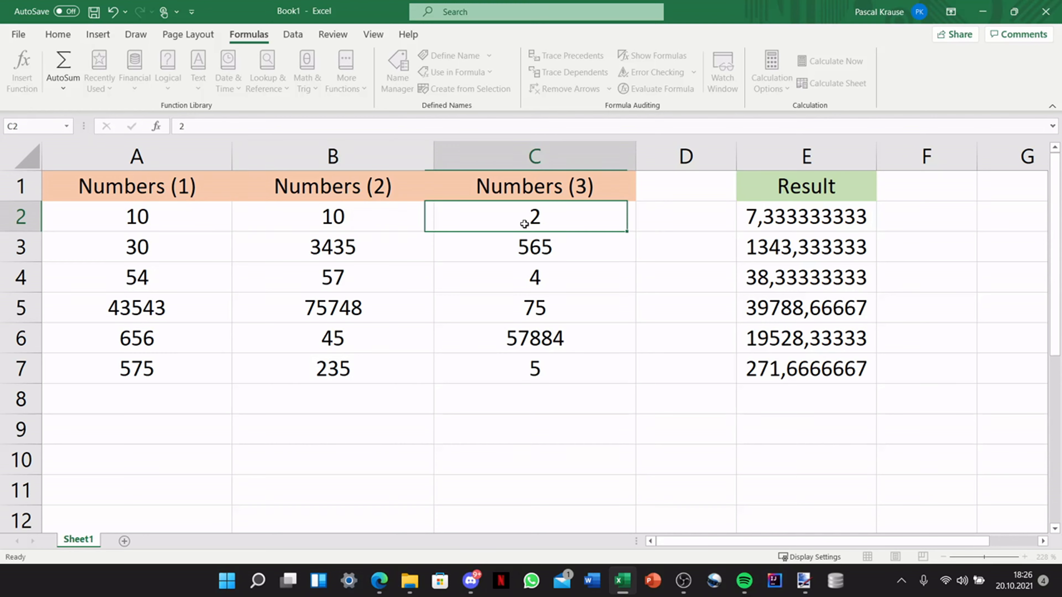
pyautogui.press('BackSpace')
pyautogui.write('10')
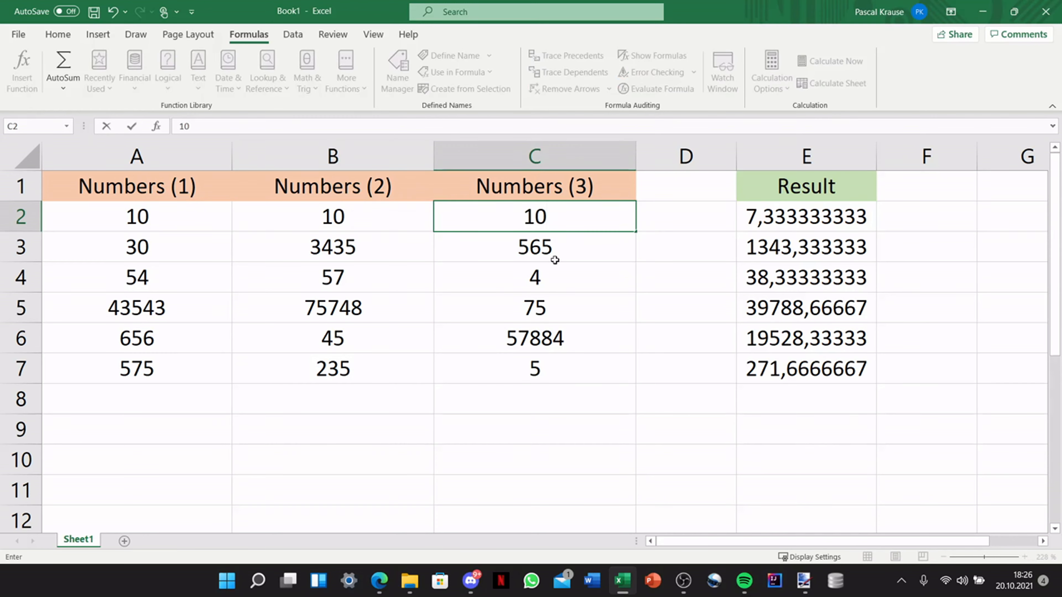
pyautogui.click(705, 409)
# Step: Replace the Numbers (3) value in cell C2 with 15 and confirm the entry
pyautogui.click(582, 216)
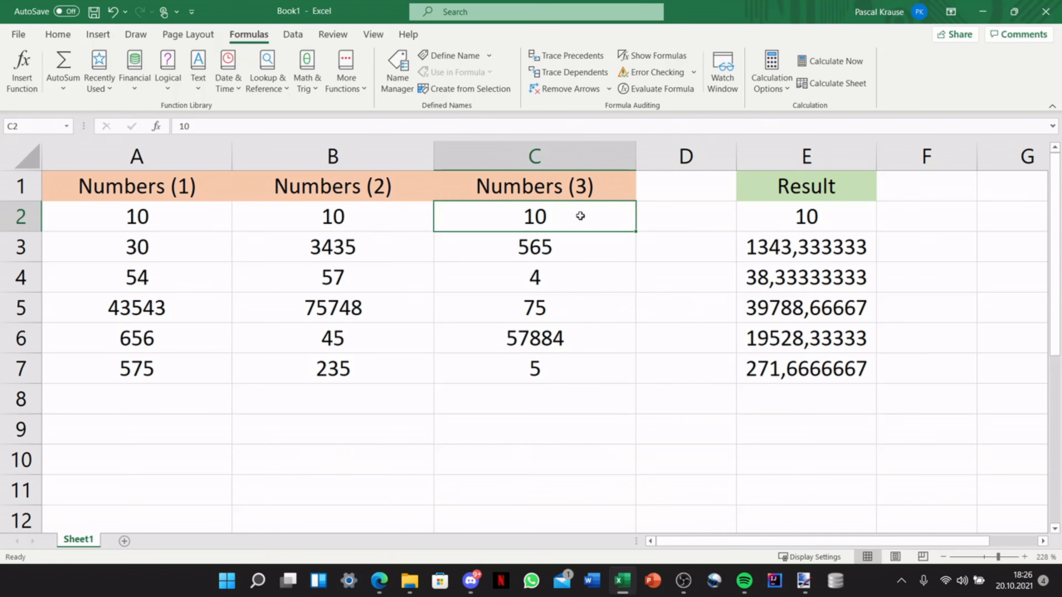
pyautogui.press('BackSpace')
pyautogui.write('15')
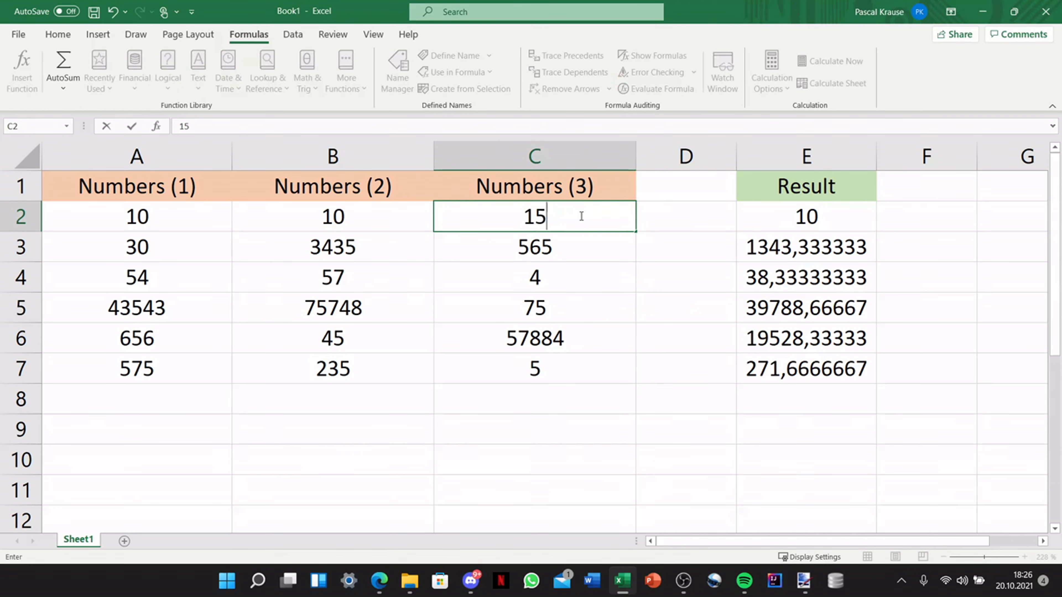
pyautogui.click(759, 348)
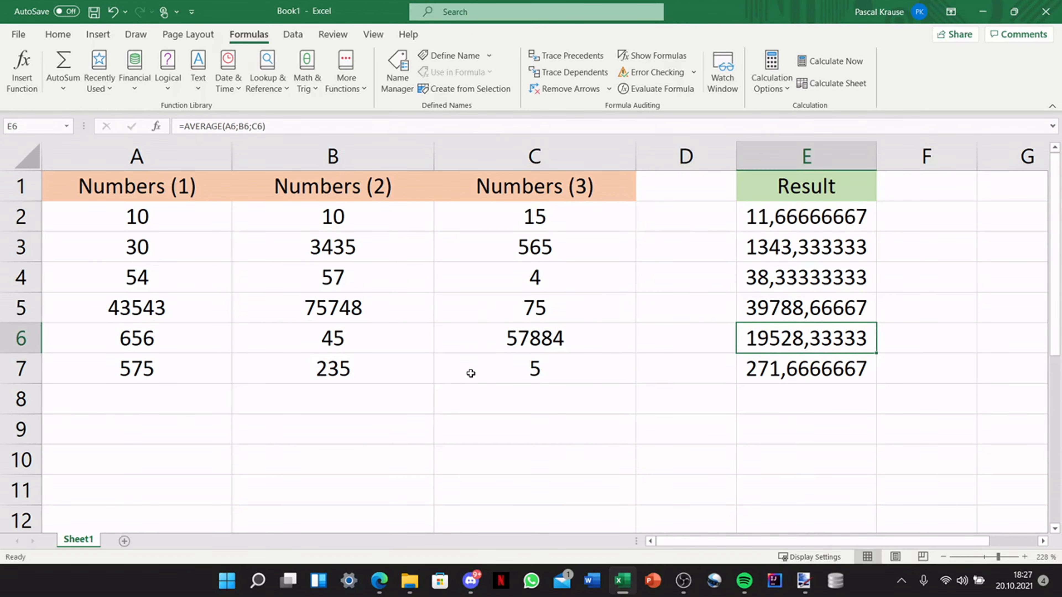
pyautogui.moveTo(604, 207); pyautogui.dragTo(543, 242)
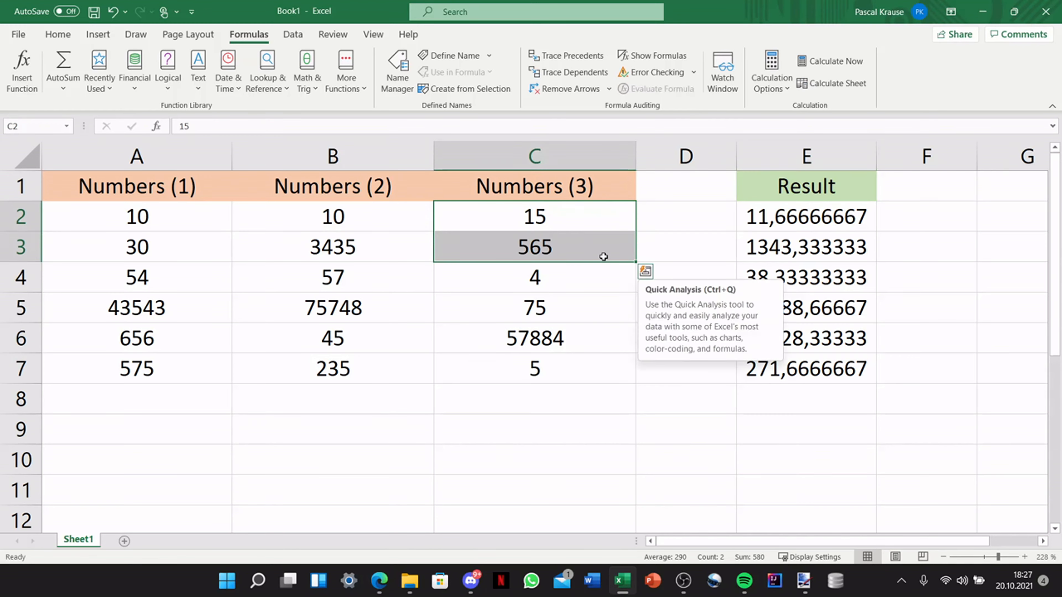
pyautogui.click(721, 244)
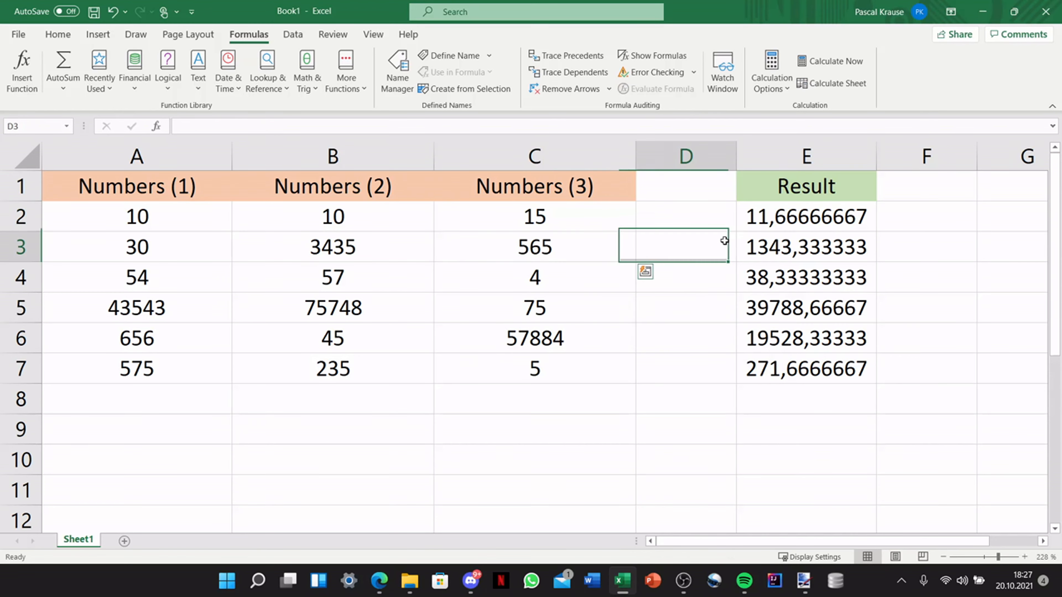
pyautogui.click(582, 350)
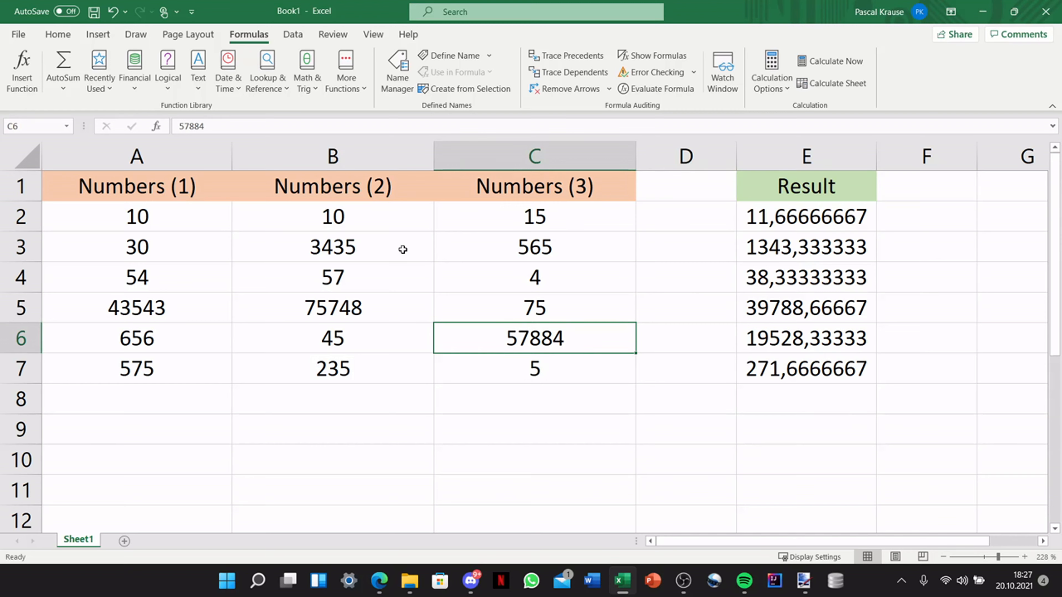